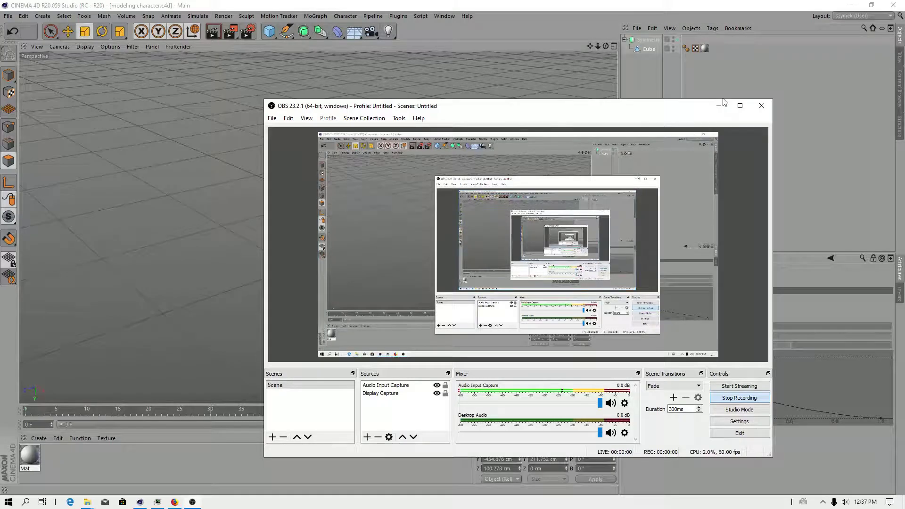
Switch the selected face to the Move tool and orbit and zoom around the blocky character
{"action": "left_click", "coordinate": [719, 106]}
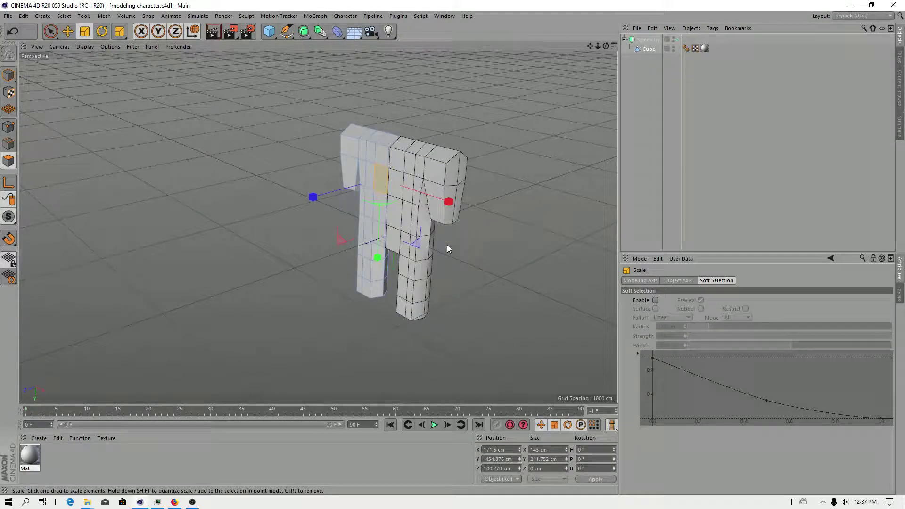
{"action": "key", "text": "e"}
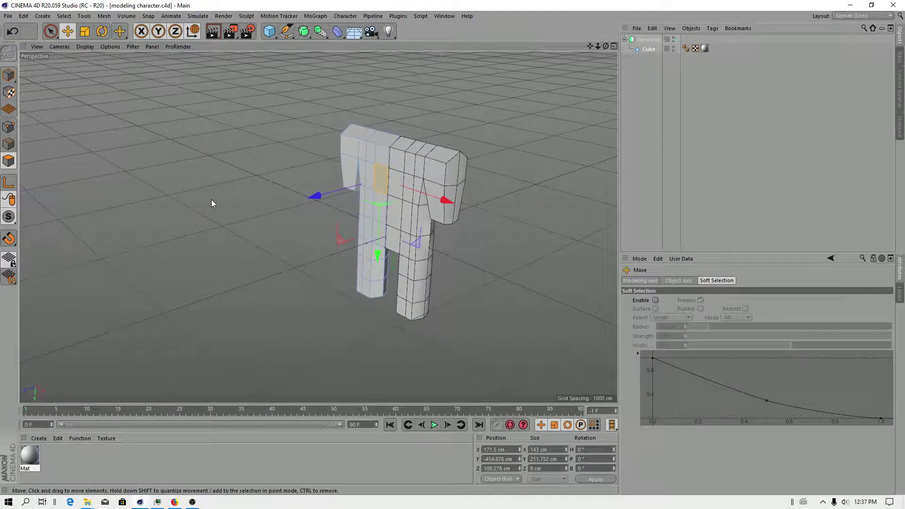
{"action": "left_click_drag", "start_coordinate": [180, 187], "coordinate": [281, 228], "text": "alt"}
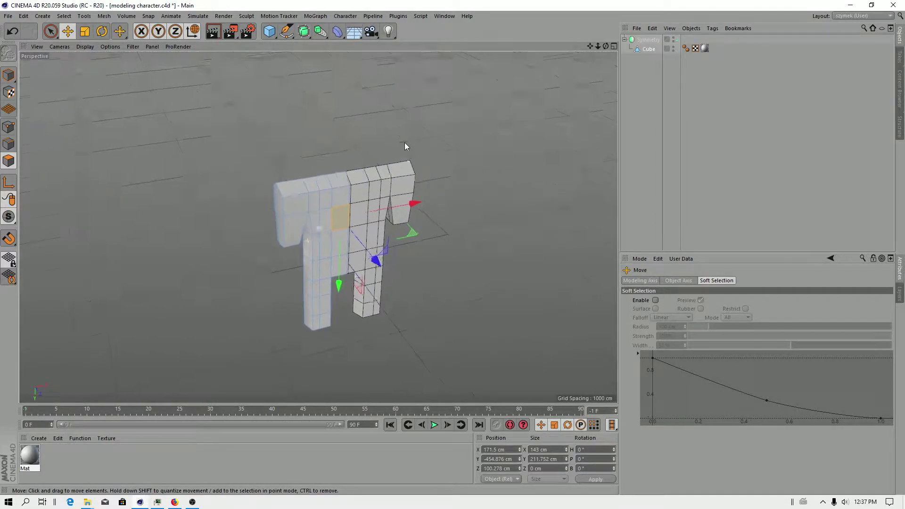
{"action": "right_click_drag", "start_coordinate": [281, 228], "coordinate": [357, 168], "text": "alt"}
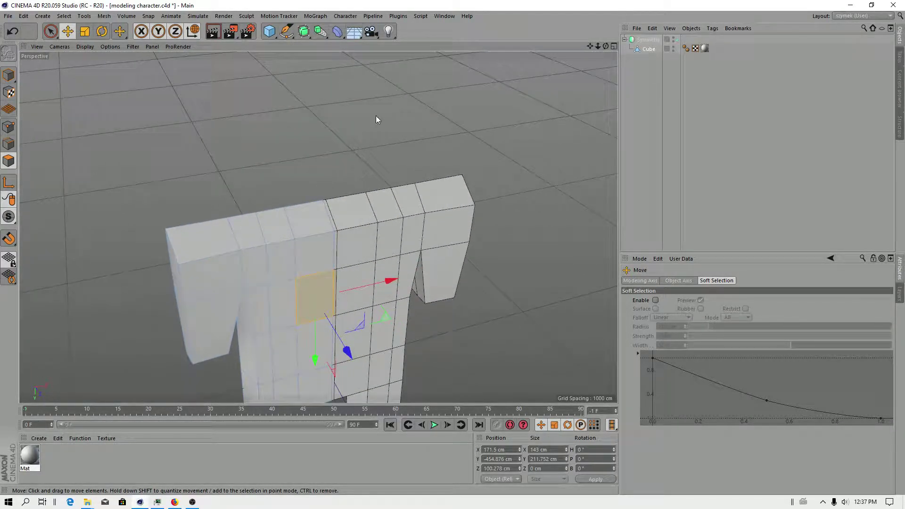
{"action": "right_click_drag", "start_coordinate": [375, 115], "coordinate": [302, 156], "text": "alt"}
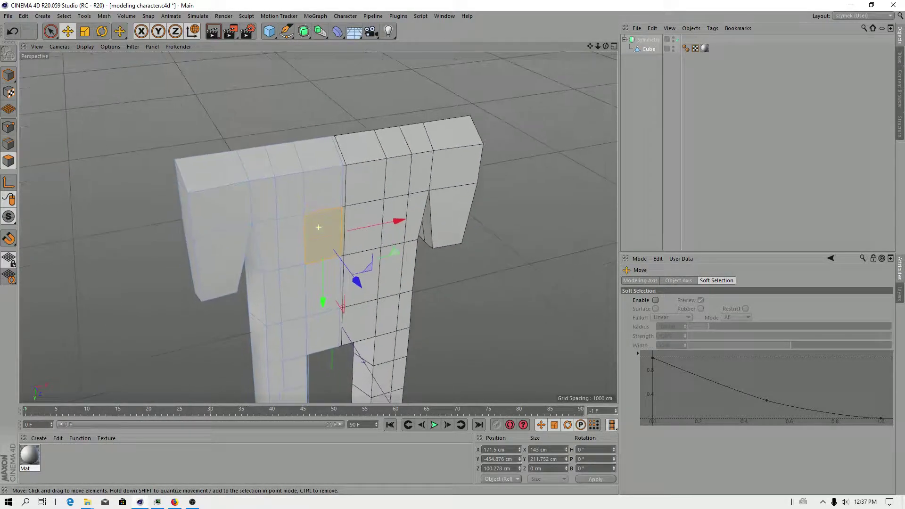
{"action": "mouse_move", "coordinate": [301, 156]}
{"action": "left_mouse_down", "text": "alt"}
{"action": "mouse_move", "coordinate": [287, 170]}
{"action": "mouse_move", "coordinate": [285, 199]}
{"action": "left_mouse_up", "text": "alt"}
{"action": "mouse_move", "coordinate": [285, 200]}
{"action": "right_mouse_down", "text": "alt"}
{"action": "mouse_move", "coordinate": [299, 222]}
{"action": "mouse_move", "coordinate": [288, 231]}
{"action": "right_mouse_up", "text": "alt"}
{"action": "scroll", "coordinate": [302, 219], "scroll_direction": "down", "scroll_amount": 2}
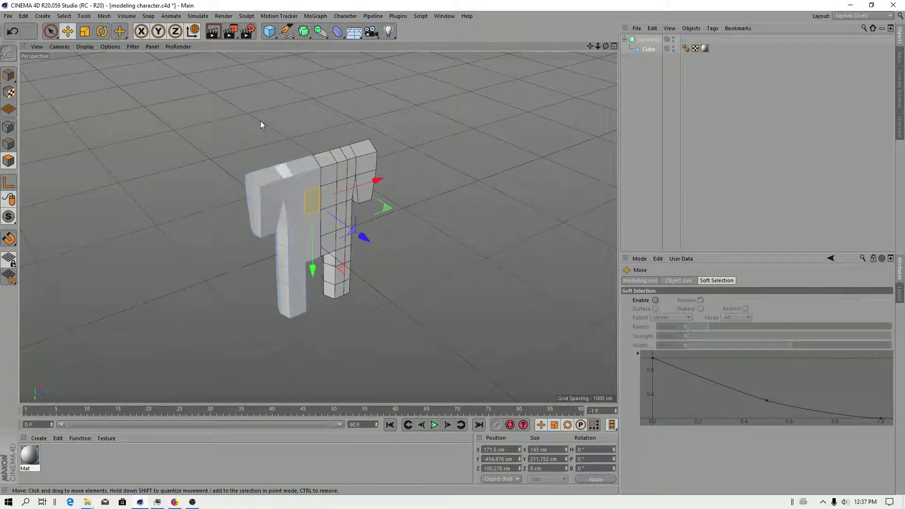
{"action": "left_click", "coordinate": [37, 47]}
{"action": "left_click", "coordinate": [59, 47]}
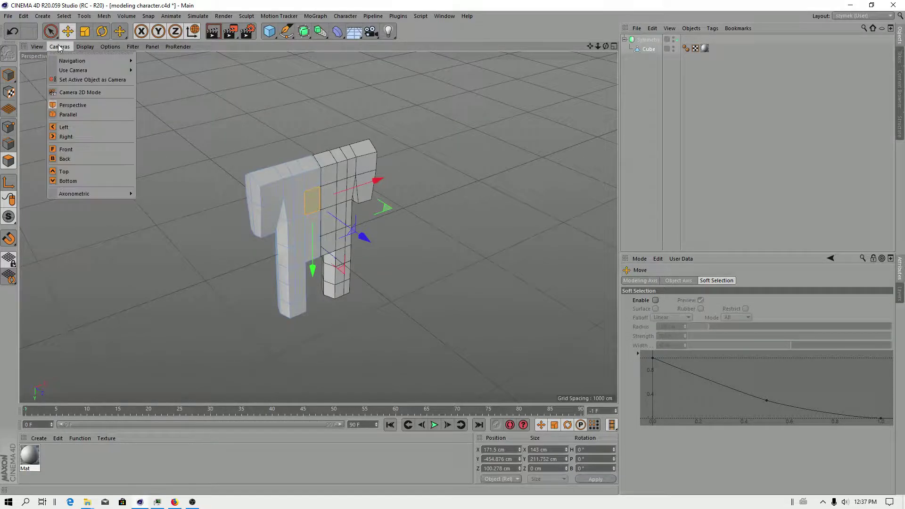
{"action": "left_click", "coordinate": [37, 47]}
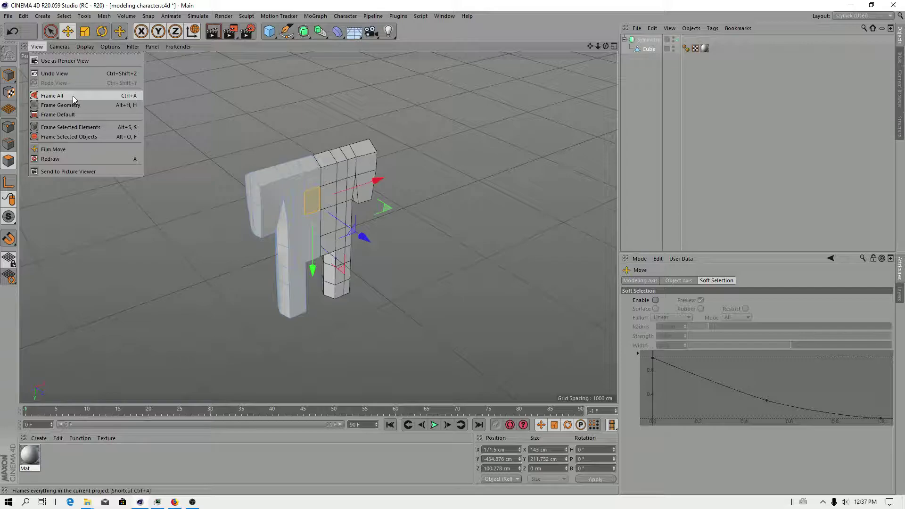
{"action": "left_click", "coordinate": [315, 256]}
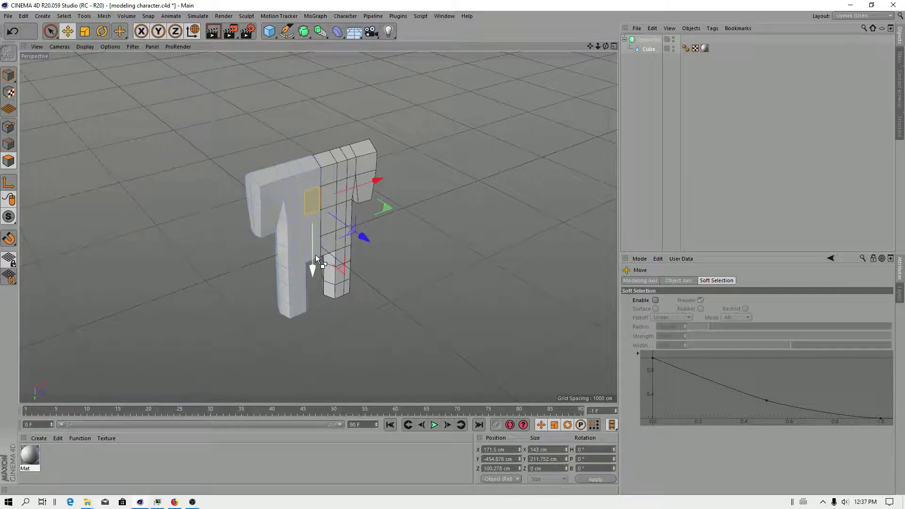
Frame the whole character in the viewport and zoom out slightly
{"action": "key", "text": "h"}
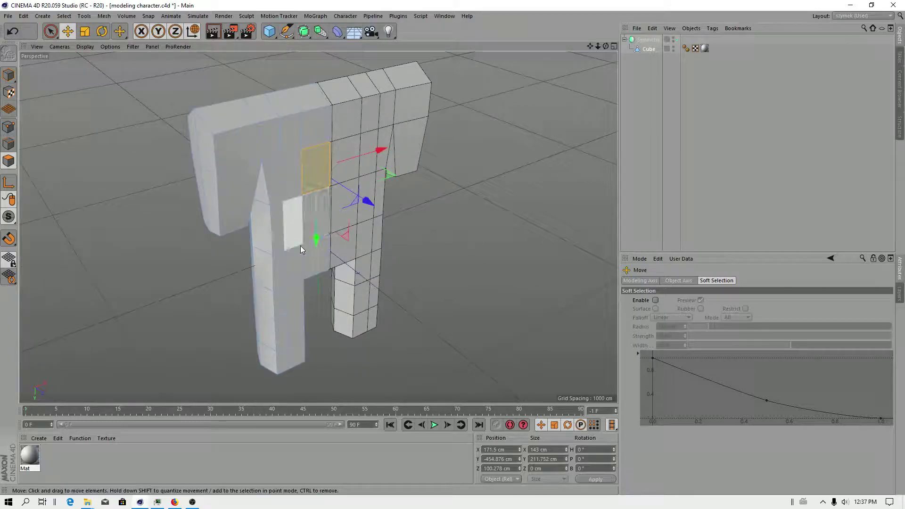
{"action": "scroll", "coordinate": [314, 182], "scroll_direction": "down", "scroll_amount": 2}
{"action": "scroll", "coordinate": [318, 163], "scroll_direction": "down", "scroll_amount": 1}
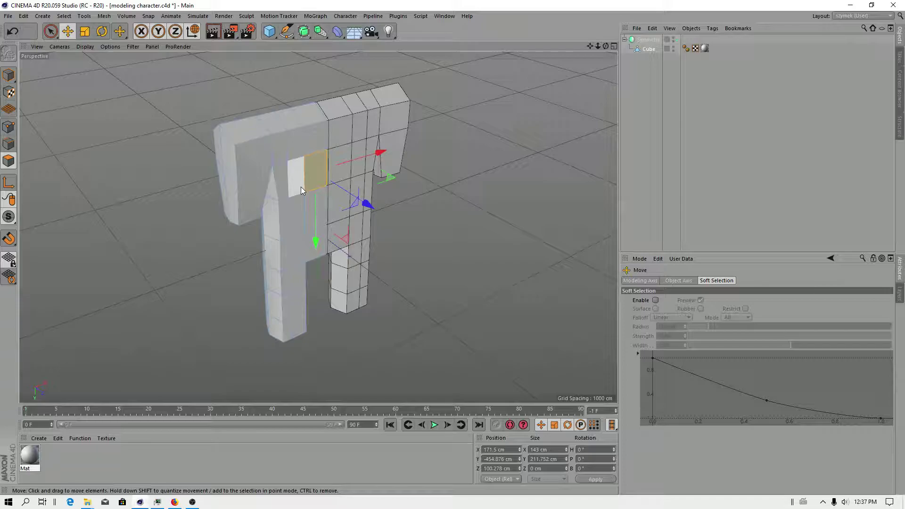
Cycle through Rotate, Move and Scale on the face, ending on Move
{"action": "key", "text": "r"}
{"action": "key", "text": "e"}
{"action": "key", "text": "r"}
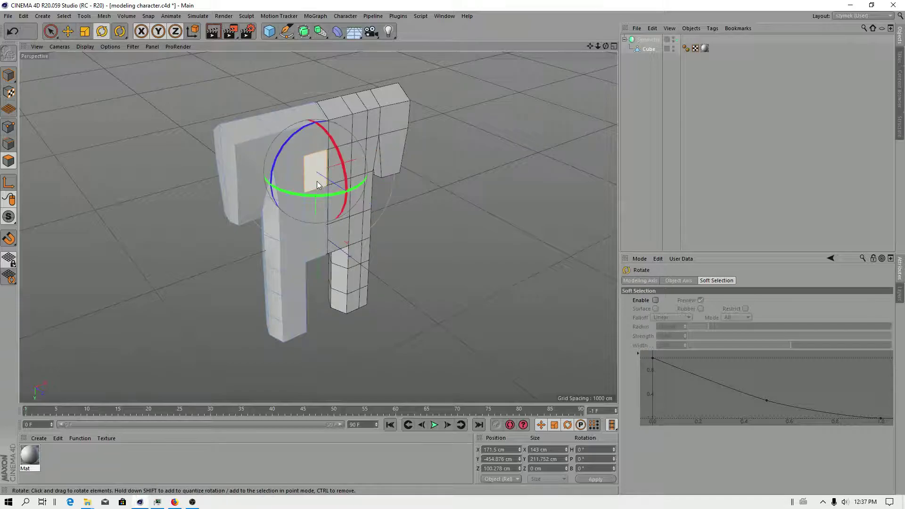
{"action": "key", "text": "t"}
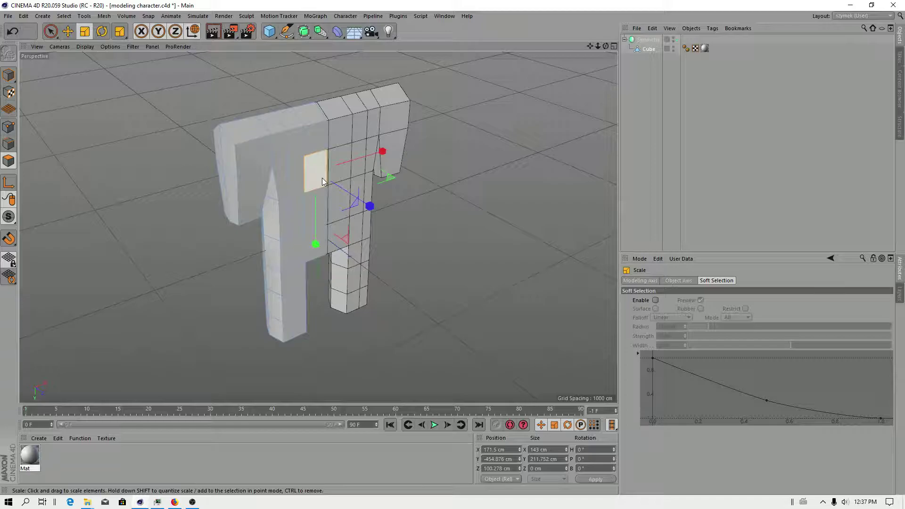
{"action": "key", "text": "e"}
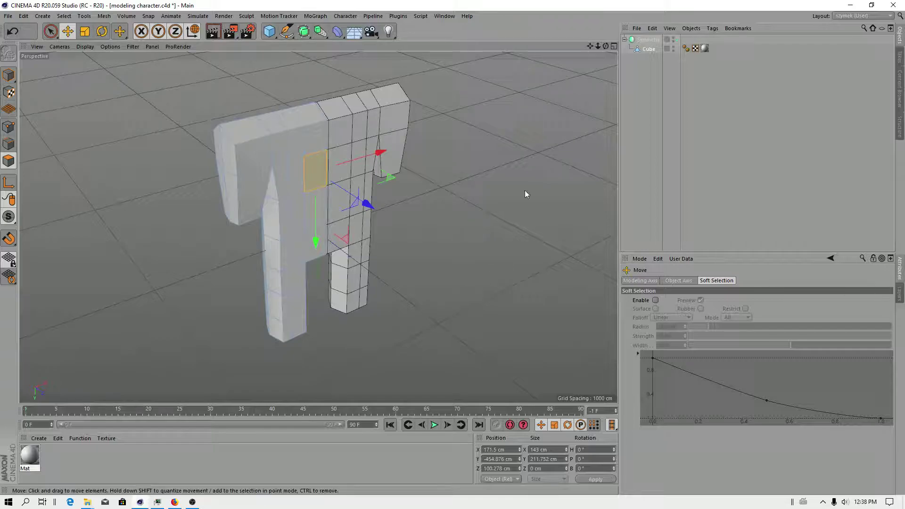
Orbit to a lower front view of the character and bring up the tool palette's context menu
{"action": "mouse_move", "coordinate": [524, 191]}
{"action": "left_mouse_down", "text": "alt"}
{"action": "mouse_move", "coordinate": [426, 185]}
{"action": "mouse_move", "coordinate": [255, 203]}
{"action": "left_mouse_up", "text": "alt"}
{"action": "mouse_move", "coordinate": [255, 204]}
{"action": "right_mouse_down", "text": "alt"}
{"action": "mouse_move", "coordinate": [317, 145]}
{"action": "mouse_move", "coordinate": [228, 201]}
{"action": "right_mouse_up", "text": "alt"}
{"action": "mouse_move", "coordinate": [228, 203]}
{"action": "left_mouse_down", "text": "alt"}
{"action": "mouse_move", "coordinate": [344, 170]}
{"action": "mouse_move", "coordinate": [89, 77]}
{"action": "left_mouse_up", "text": "alt"}
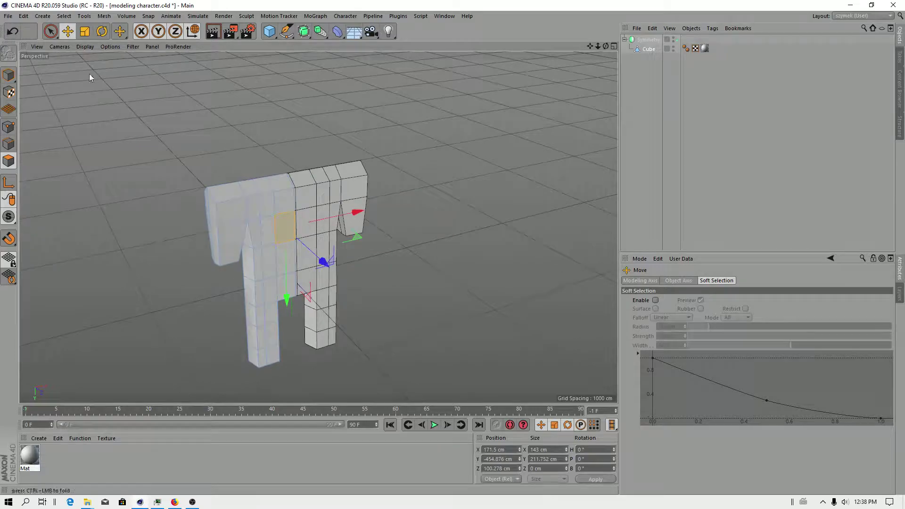
{"action": "right_click", "coordinate": [70, 34]}
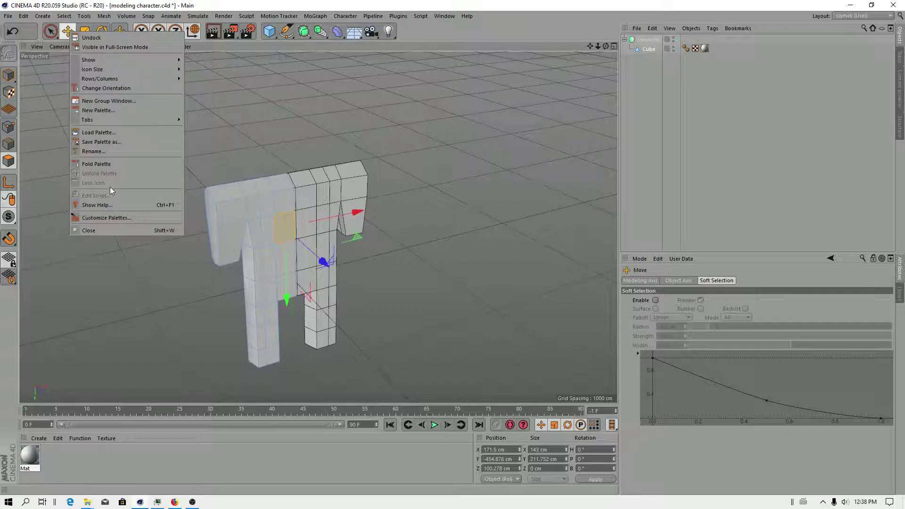
Reassign the Move Tool shortcut to E in Customize Palettes, replacing the conflicting binding
{"action": "left_click", "coordinate": [113, 218]}
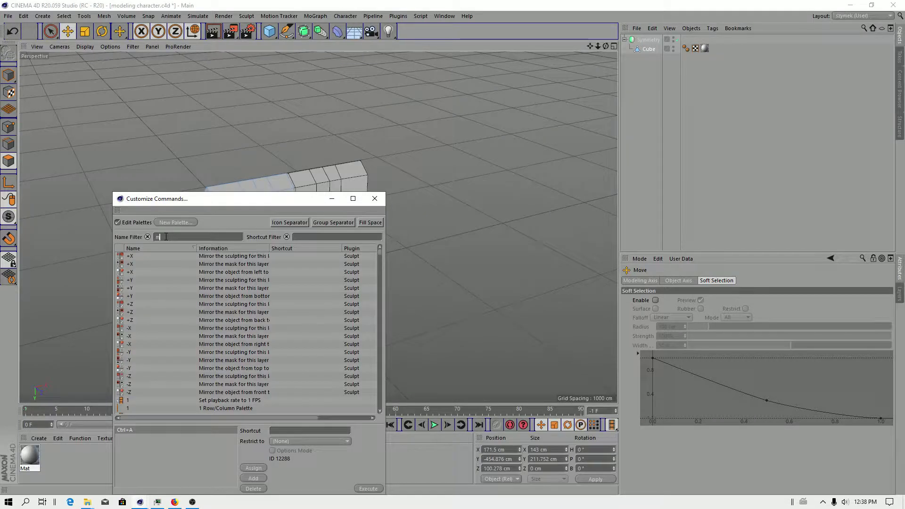
{"action": "type", "text": "move"}
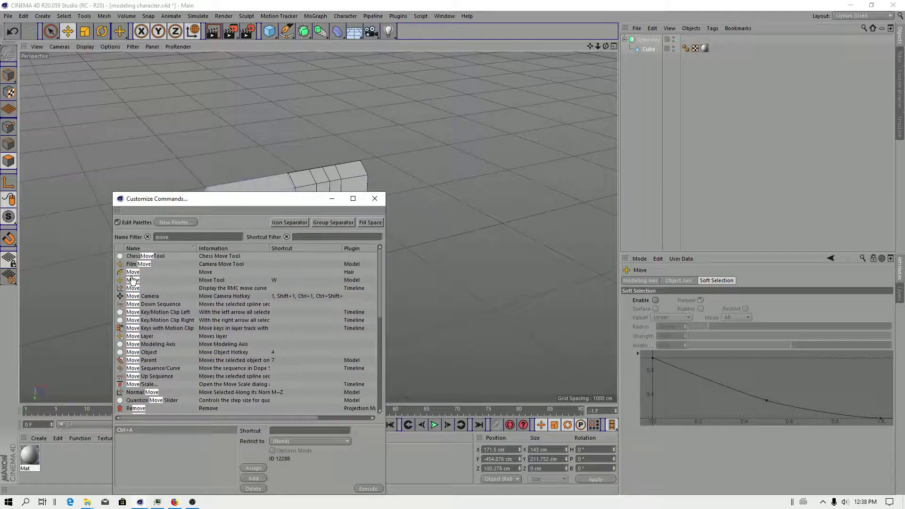
{"action": "left_click", "coordinate": [134, 281]}
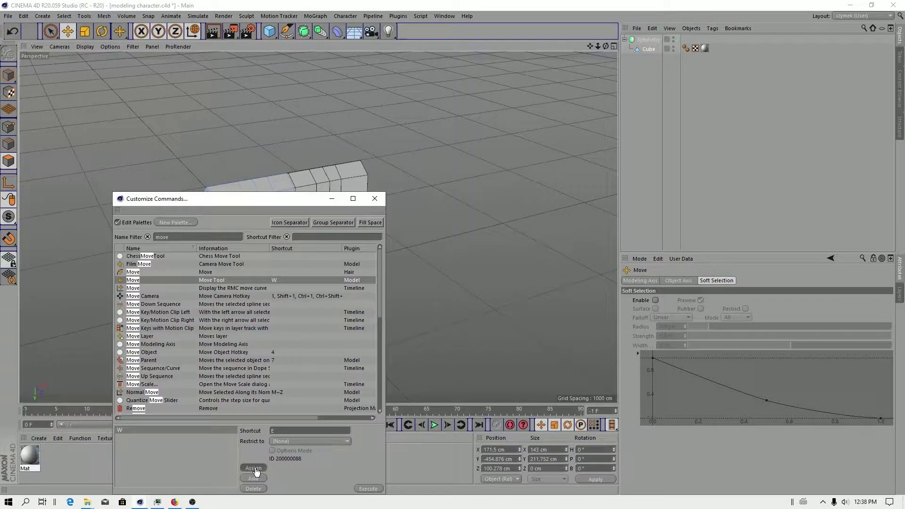
{"action": "left_click", "coordinate": [280, 433]}
{"action": "type", "text": "E"}
{"action": "left_click", "coordinate": [255, 468]}
{"action": "left_click", "coordinate": [484, 297]}
Close the dialog, select an upper torso face and toggle between Scale (T) and Move (E)
{"action": "left_click", "coordinate": [374, 199]}
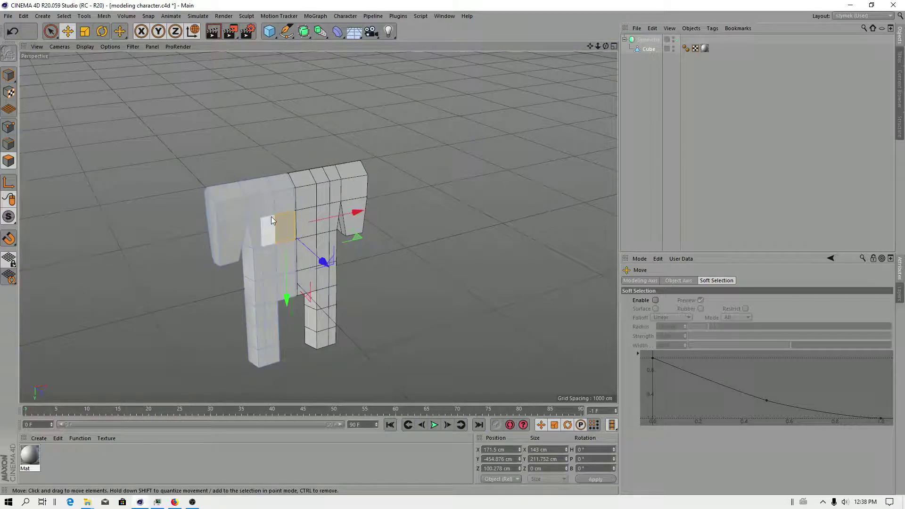
{"action": "left_click", "coordinate": [261, 204]}
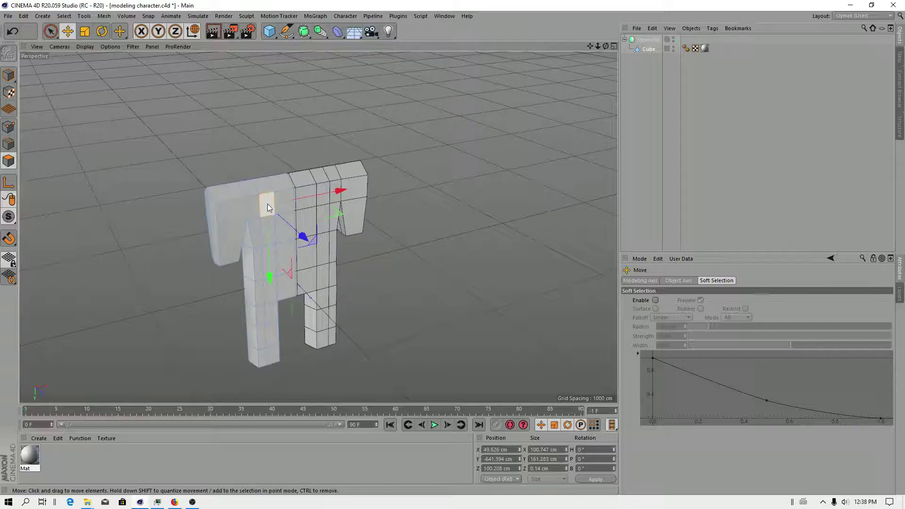
{"action": "key", "text": "t"}
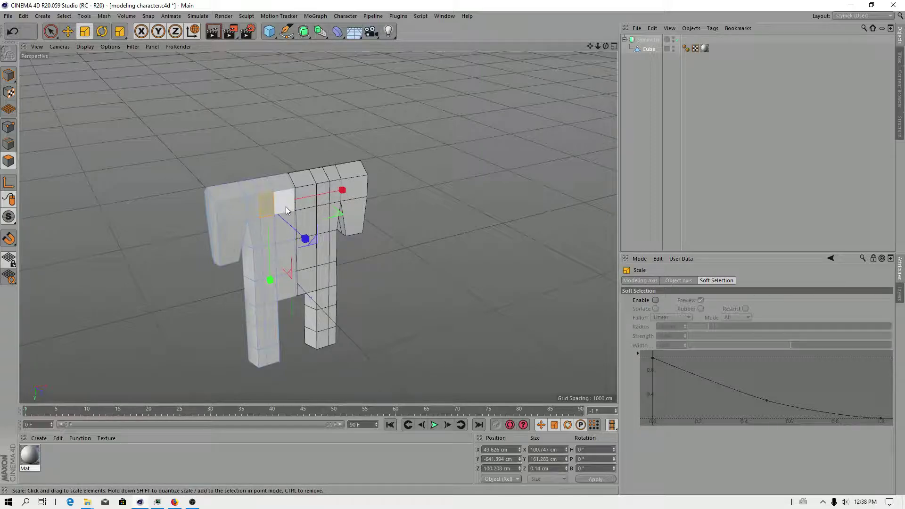
{"action": "key", "text": "e"}
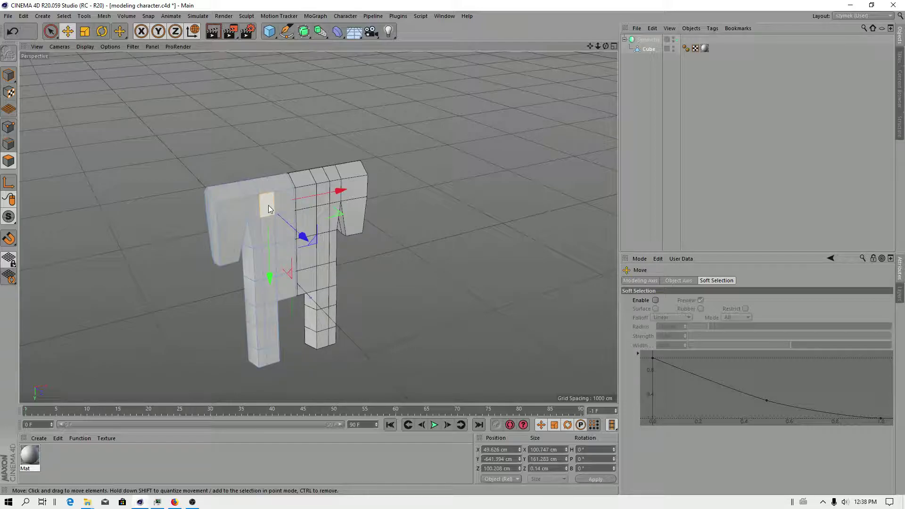
{"action": "key", "text": "t"}
{"action": "key", "text": "e"}
{"action": "key", "text": "t"}
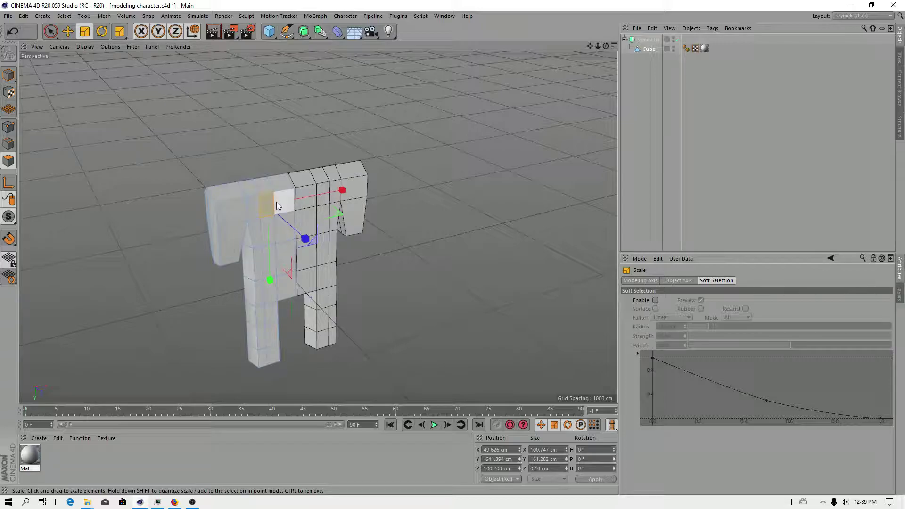
{"action": "key", "text": "e"}
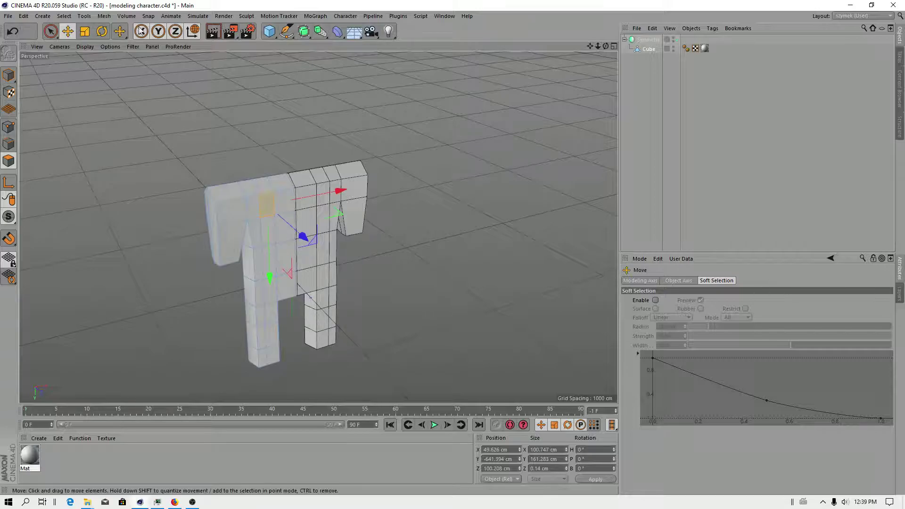
Reopen Customize Palettes filtered to 'move' and start editing the Move Tool's shortcut
{"action": "right_click", "coordinate": [67, 32]}
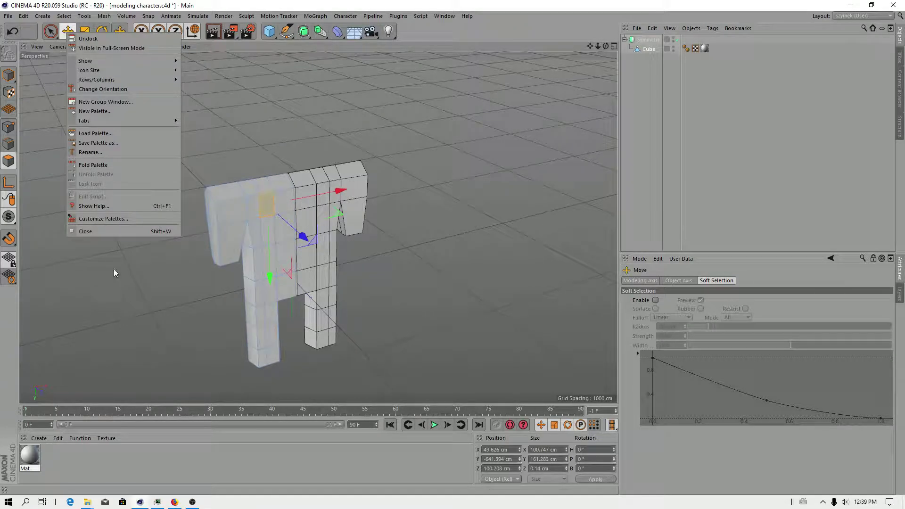
{"action": "left_click", "coordinate": [103, 220]}
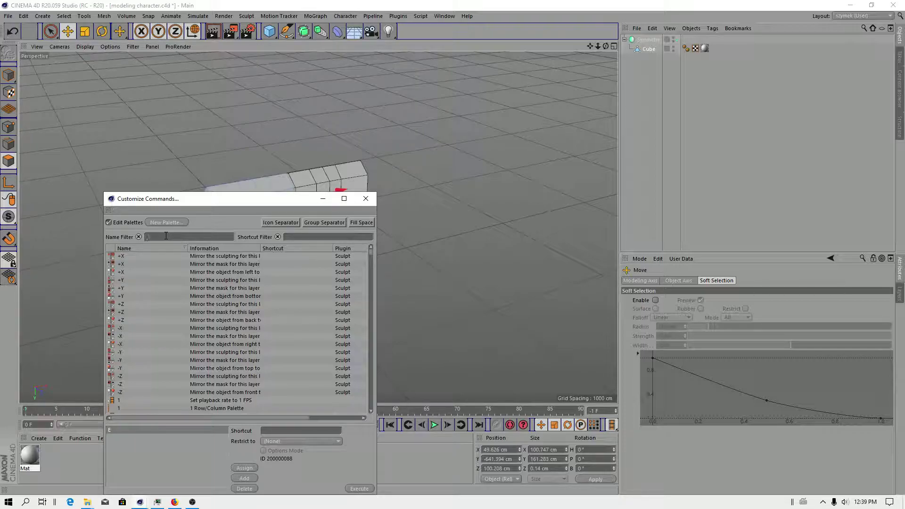
{"action": "type", "text": "move"}
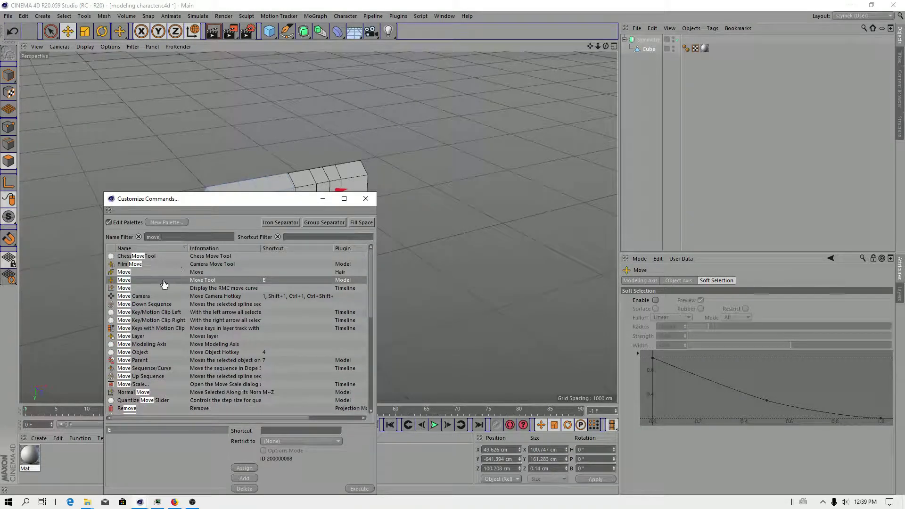
{"action": "left_click", "coordinate": [275, 431]}
Assign W back to the Move Tool, close the dialog and test Scale with T
{"action": "key", "text": "w"}
{"action": "left_click", "coordinate": [245, 469]}
{"action": "left_click", "coordinate": [366, 198]}
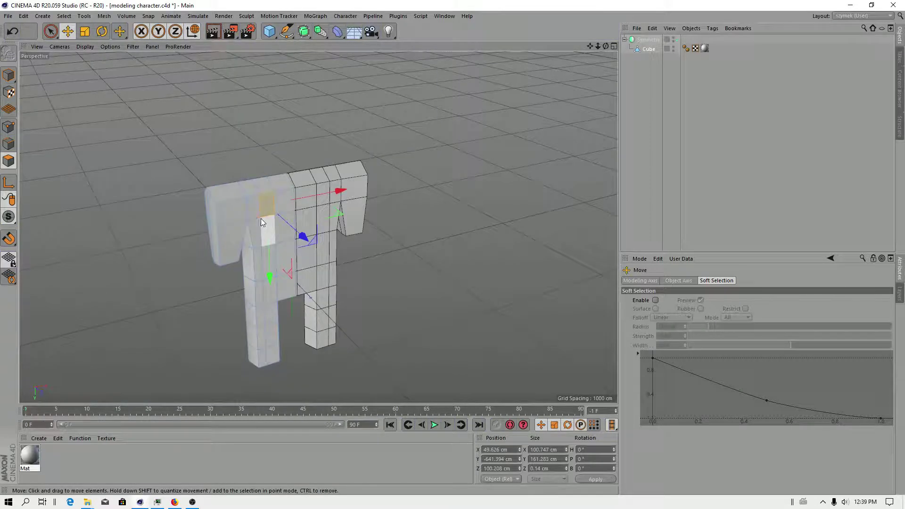
{"action": "key", "text": "t"}
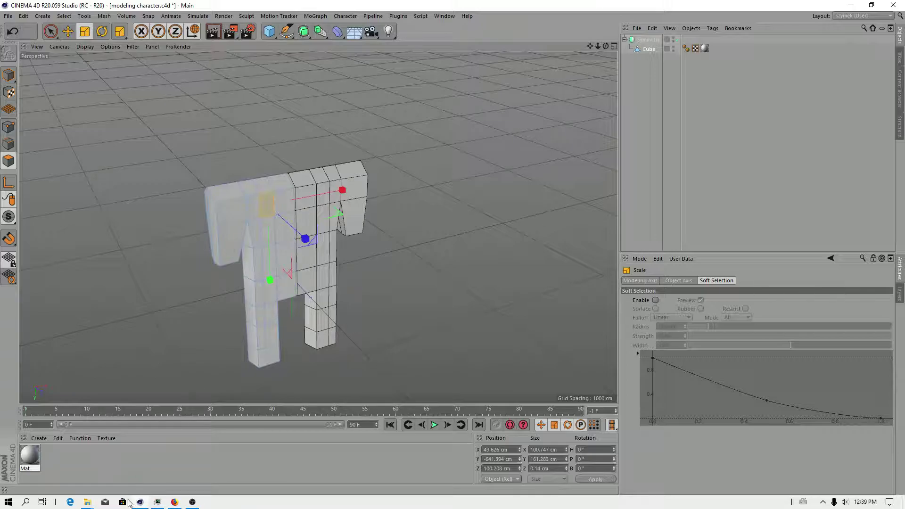
Filter the command list for 'rotate' and assign E as the Rotate Tool shortcut
{"action": "right_click", "coordinate": [84, 34]}
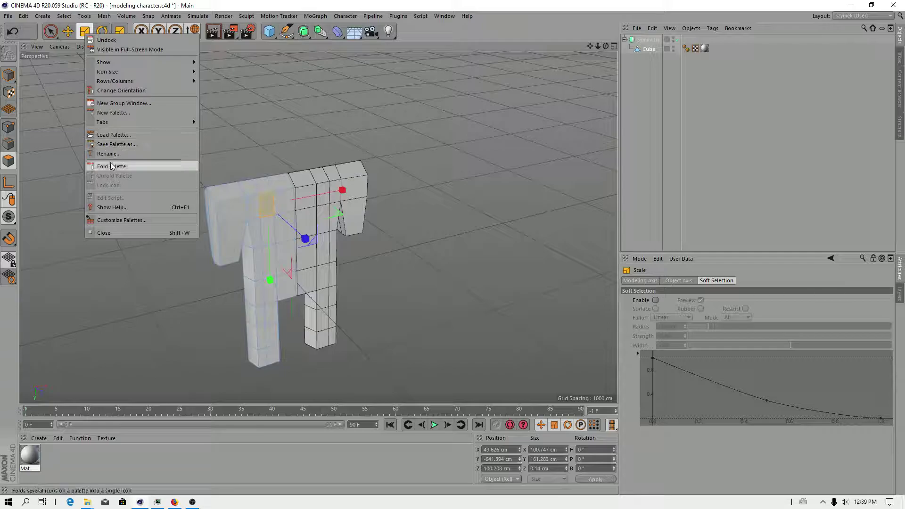
{"action": "left_click", "coordinate": [122, 222]}
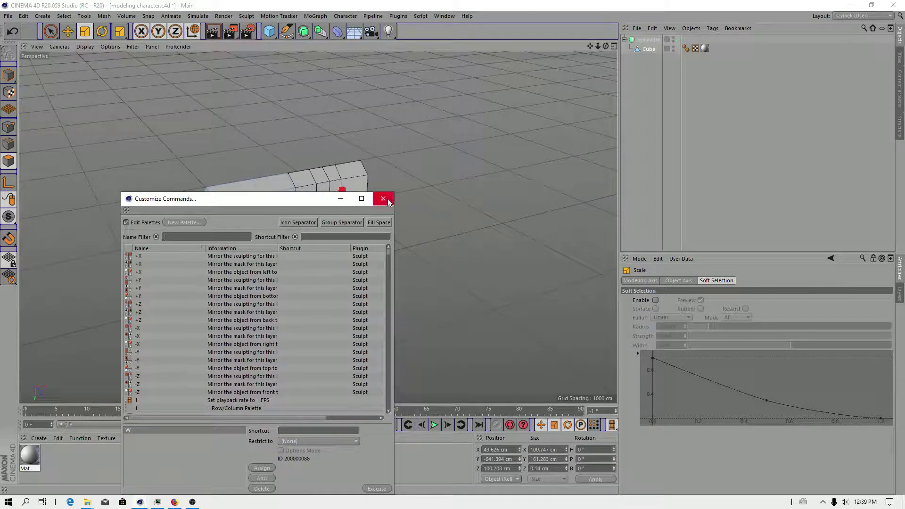
{"action": "left_click", "coordinate": [282, 431]}
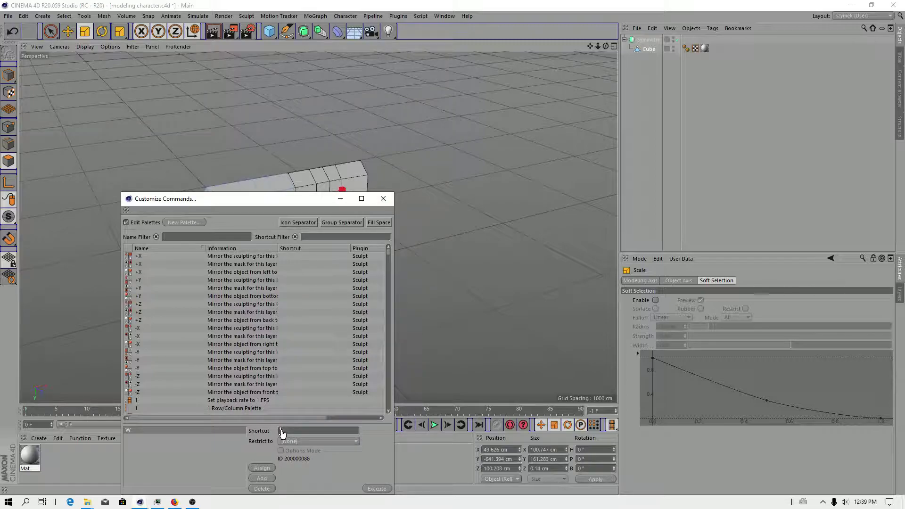
{"action": "left_click", "coordinate": [182, 237]}
{"action": "type", "text": "rotate"}
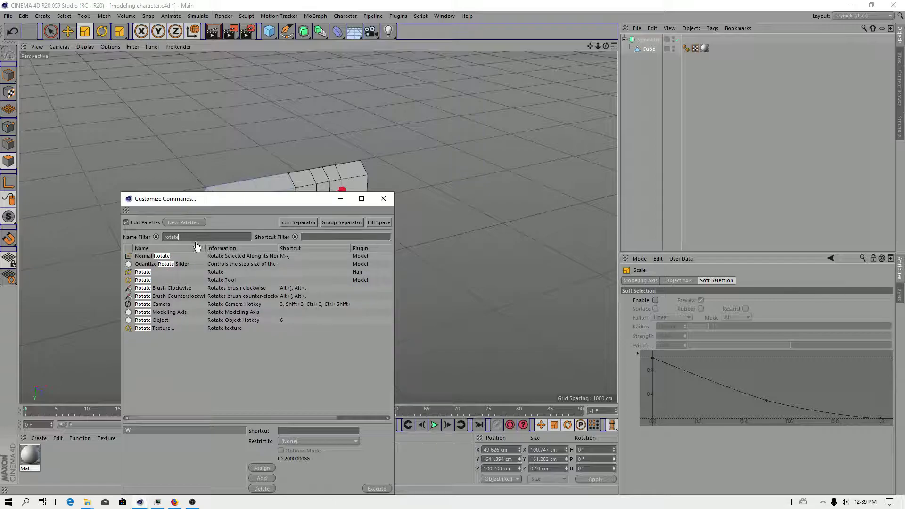
{"action": "left_click", "coordinate": [143, 281]}
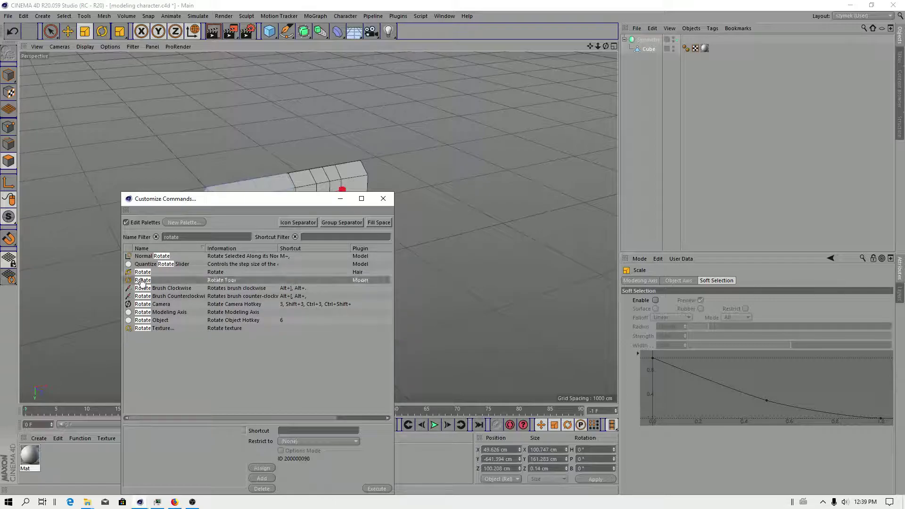
{"action": "left_click", "coordinate": [293, 432]}
{"action": "key", "text": "e"}
{"action": "left_click", "coordinate": [262, 468]}
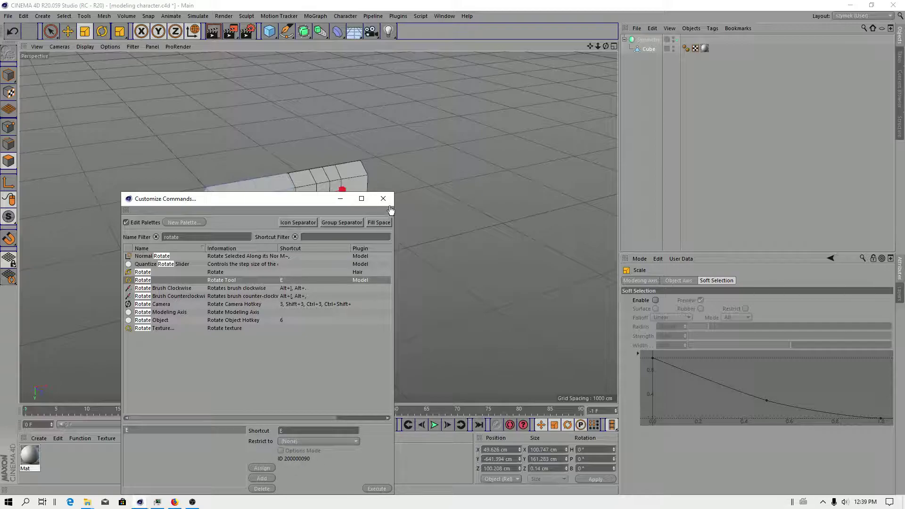
{"action": "left_click", "coordinate": [383, 198]}
Test the Scale, Rotate and Move shortcuts on the torso face, ending with Move active
{"action": "key", "text": "e"}
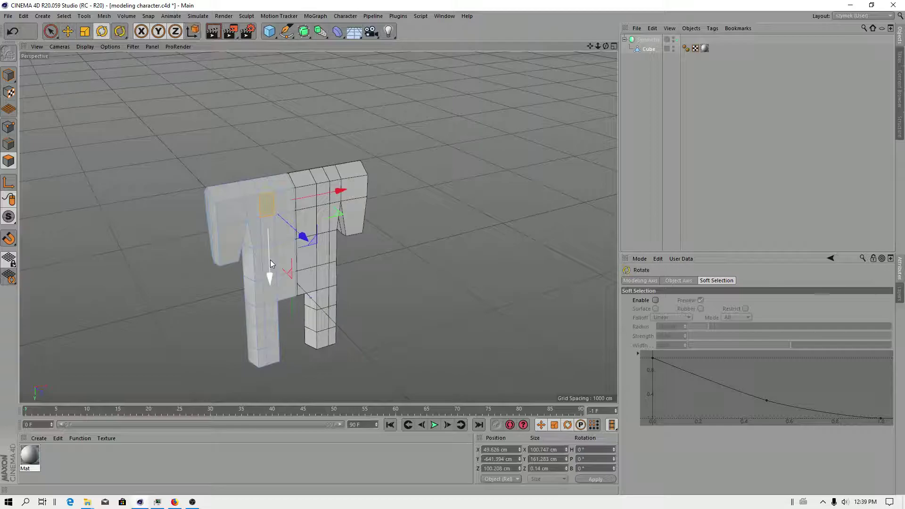
{"action": "key", "text": "r"}
{"action": "key", "text": "t"}
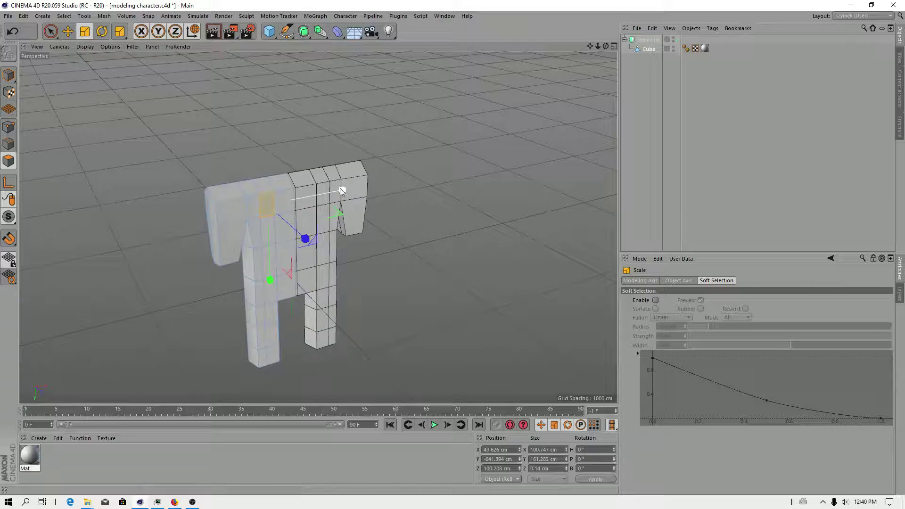
{"action": "key", "text": "r"}
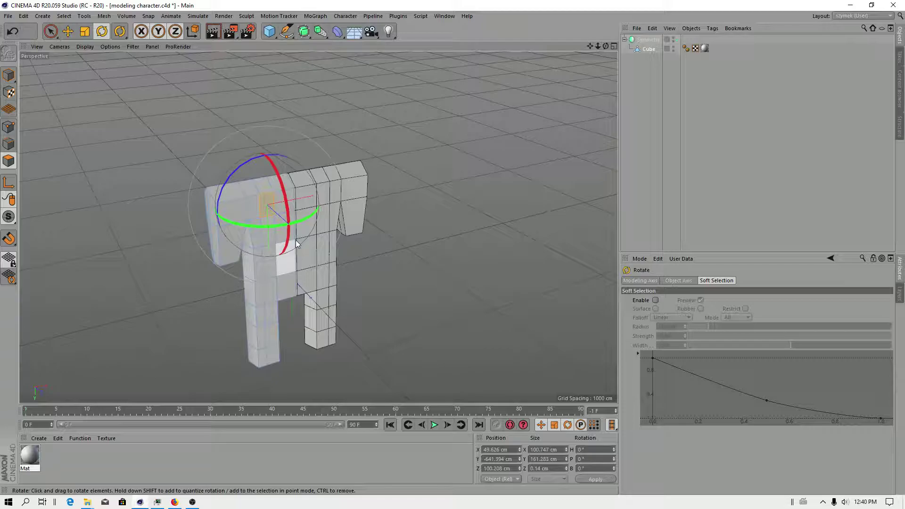
{"action": "key", "text": "e"}
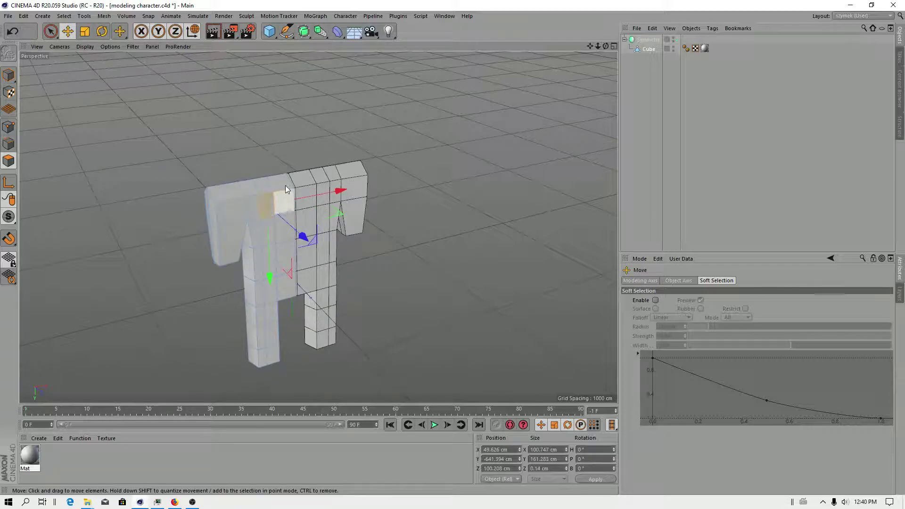
{"action": "left_click", "coordinate": [419, 16]}
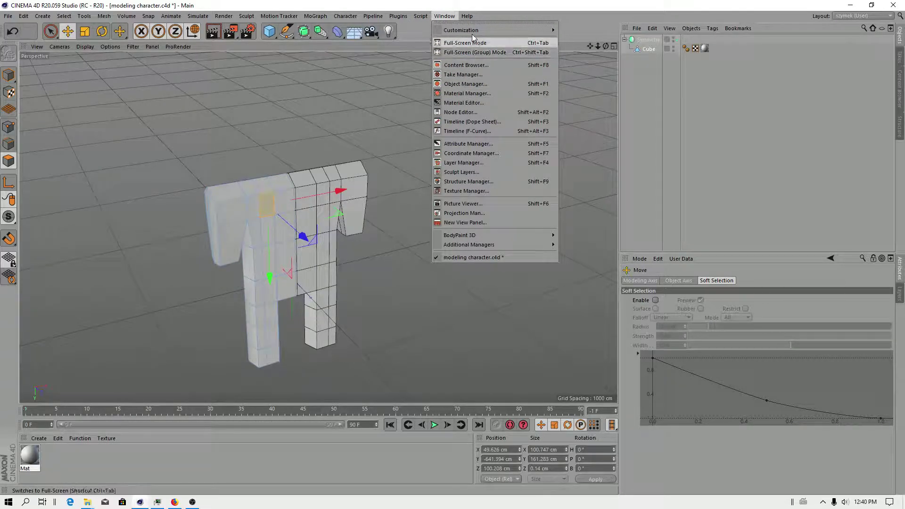
{"action": "mouse_move", "coordinate": [461, 30]}
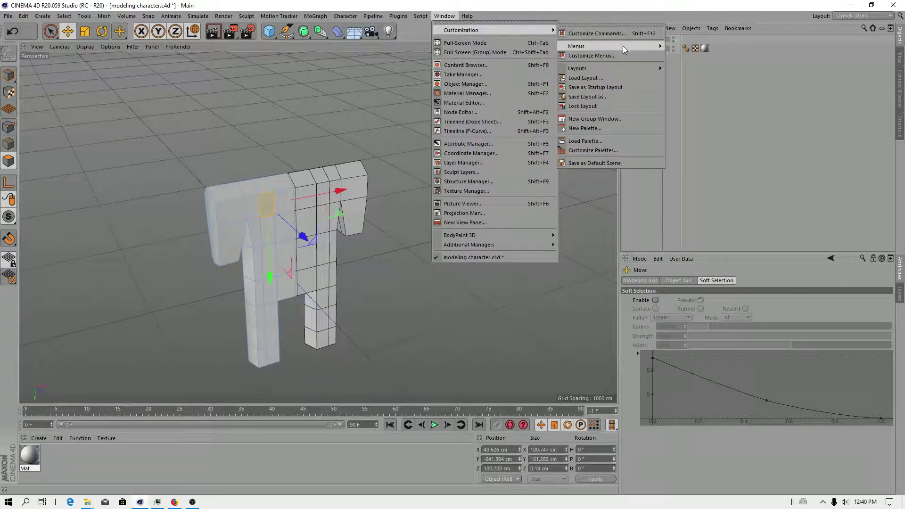
Save the layout to D:\Cinema 4D R20 settings under a personal name as the file name
{"action": "left_click", "coordinate": [593, 97]}
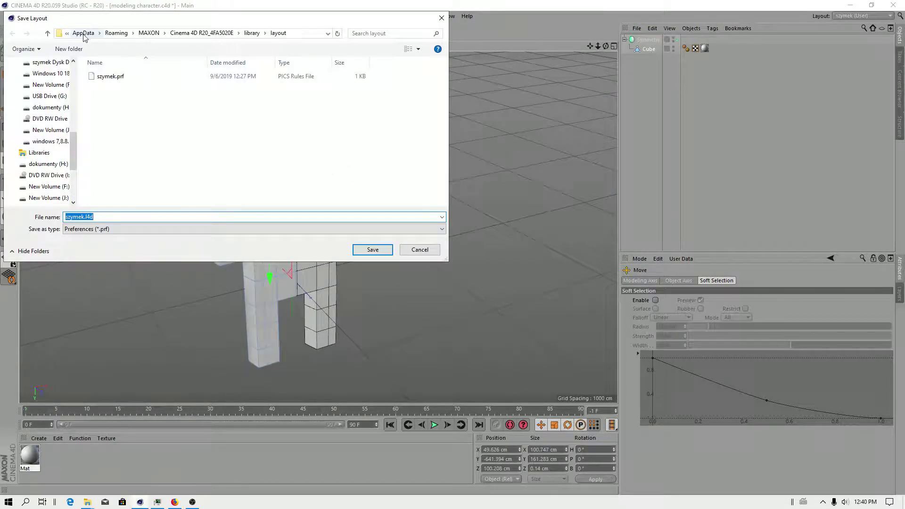
{"action": "left_click", "coordinate": [67, 33]}
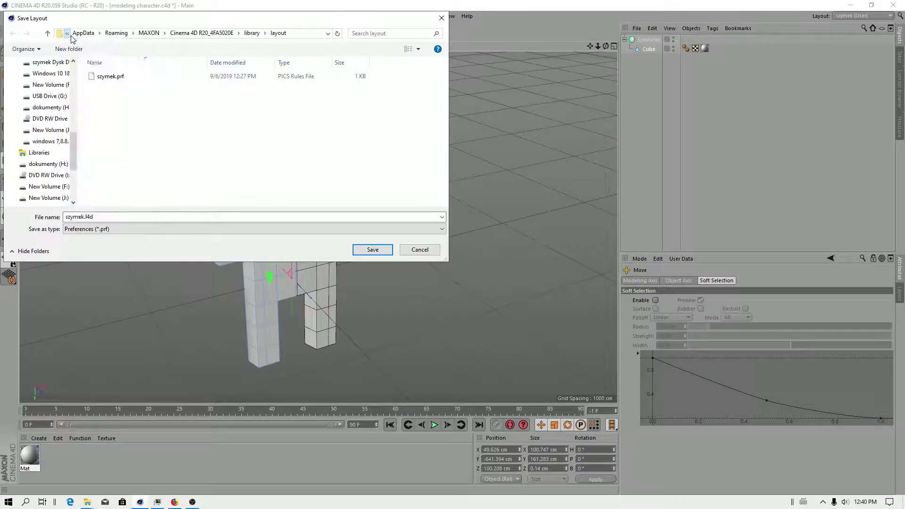
{"action": "left_click", "coordinate": [71, 36]}
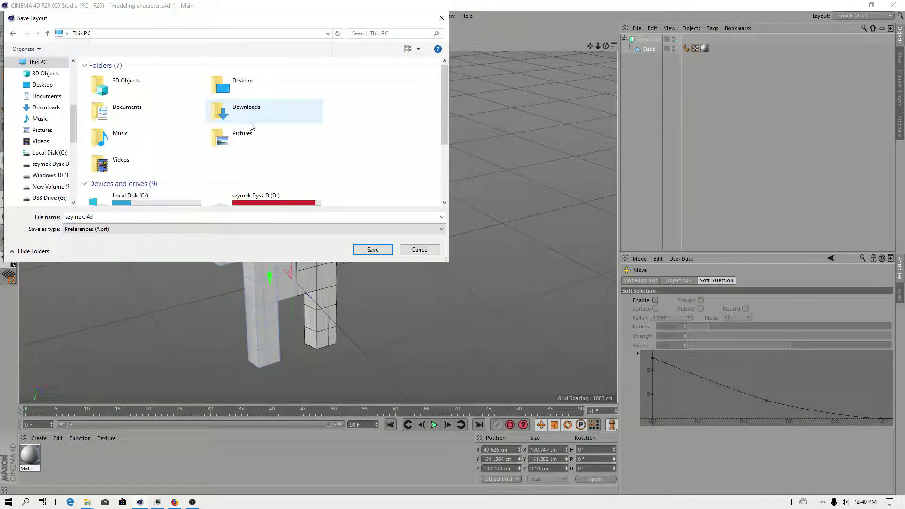
{"action": "scroll", "coordinate": [250, 188], "scroll_direction": "down", "scroll_amount": 1}
{"action": "double_click", "coordinate": [245, 191]}
{"action": "scroll", "coordinate": [136, 164], "scroll_direction": "down", "scroll_amount": 2}
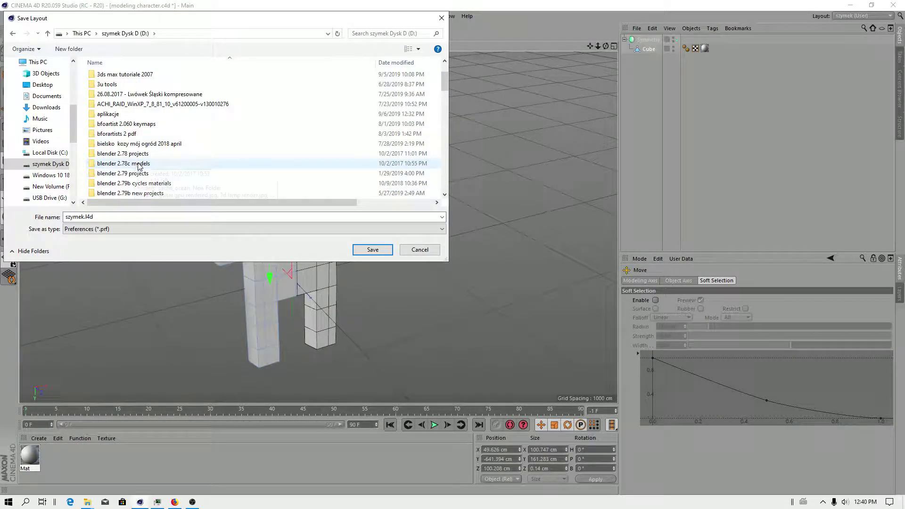
{"action": "scroll", "coordinate": [156, 169], "scroll_direction": "up", "scroll_amount": 2}
{"action": "scroll", "coordinate": [152, 170], "scroll_direction": "down", "scroll_amount": 2}
{"action": "scroll", "coordinate": [152, 170], "scroll_direction": "down", "scroll_amount": 3}
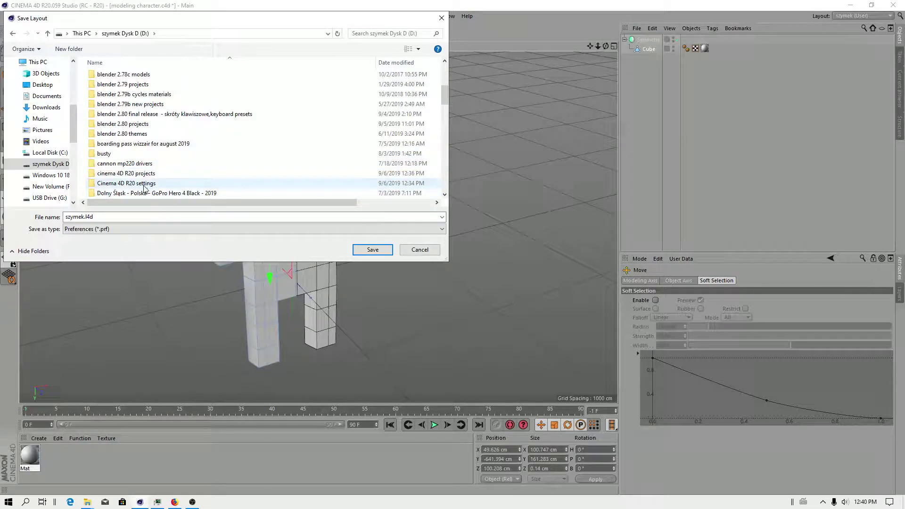
{"action": "double_click", "coordinate": [144, 184]}
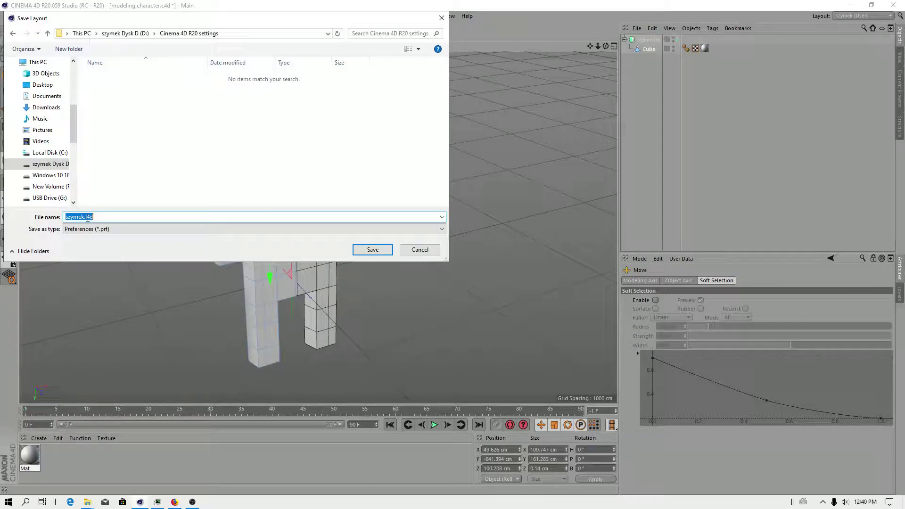
{"action": "type", "text": "szym"}
{"action": "type", "text": "on"}
{"action": "left_click", "coordinate": [373, 253]}
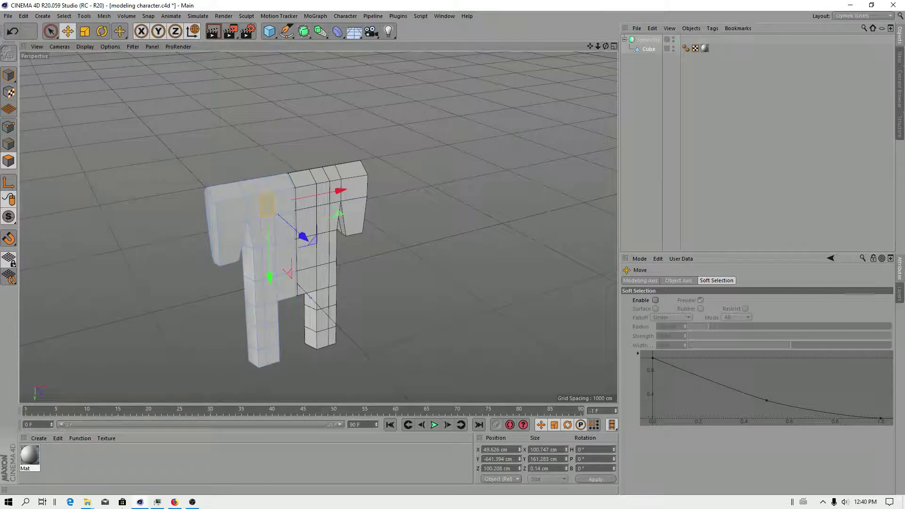
Confirm the saved layout and preference files are in the Cinema 4D R20 settings folder on drive D
{"action": "left_click", "coordinate": [88, 503]}
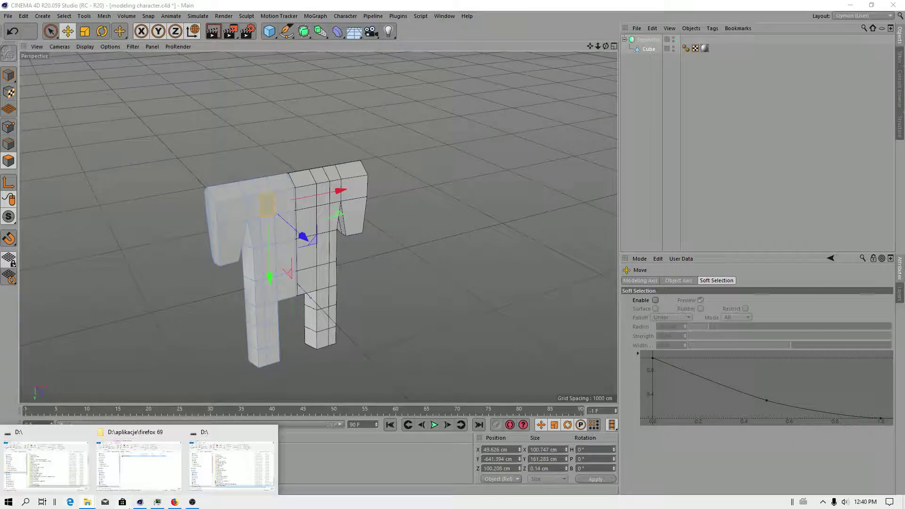
{"action": "left_click", "coordinate": [231, 464]}
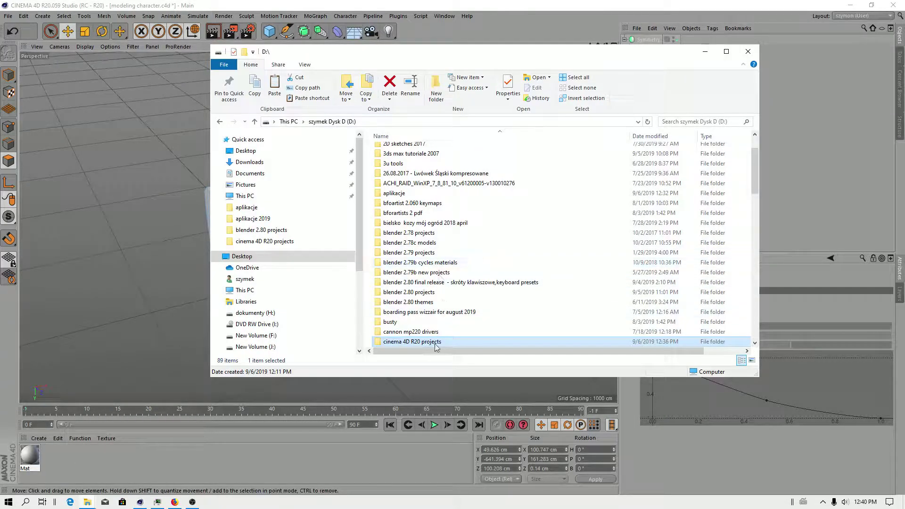
{"action": "double_click", "coordinate": [428, 323]}
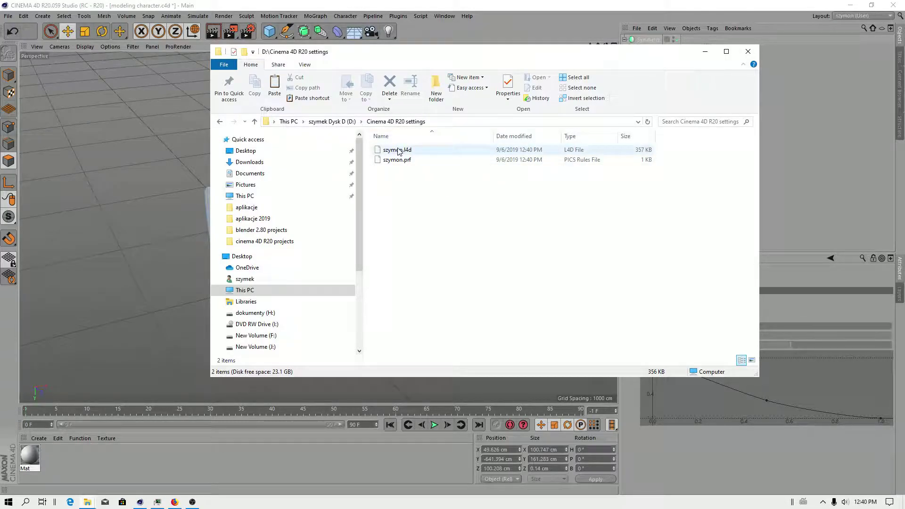
{"action": "left_click", "coordinate": [438, 15]}
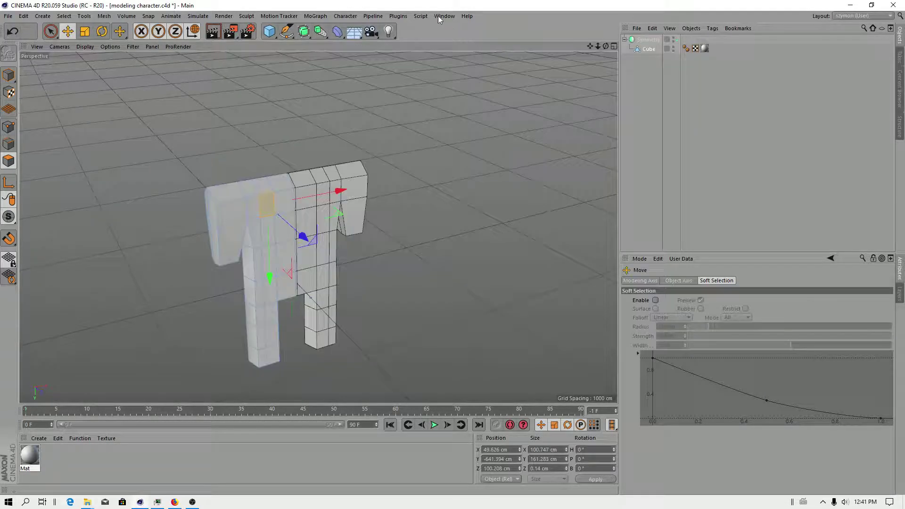
{"action": "mouse_move", "coordinate": [461, 29]}
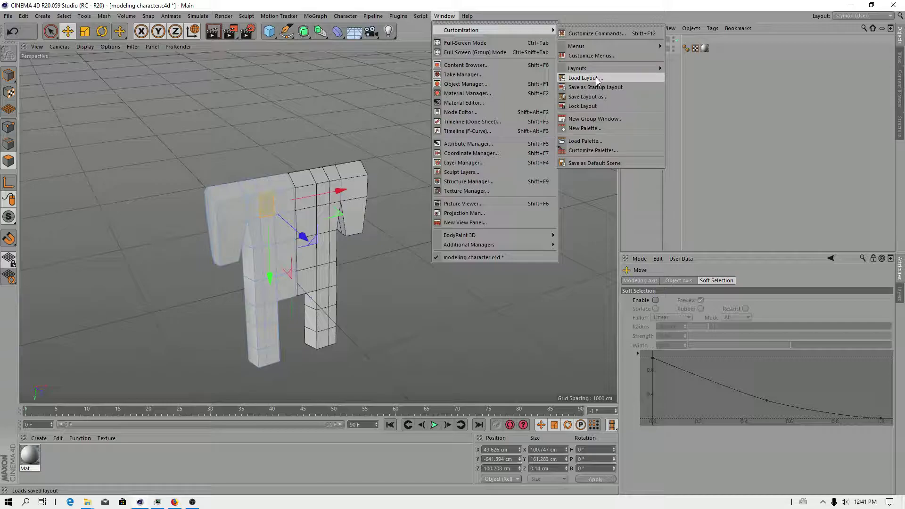
{"action": "left_click", "coordinate": [590, 79]}
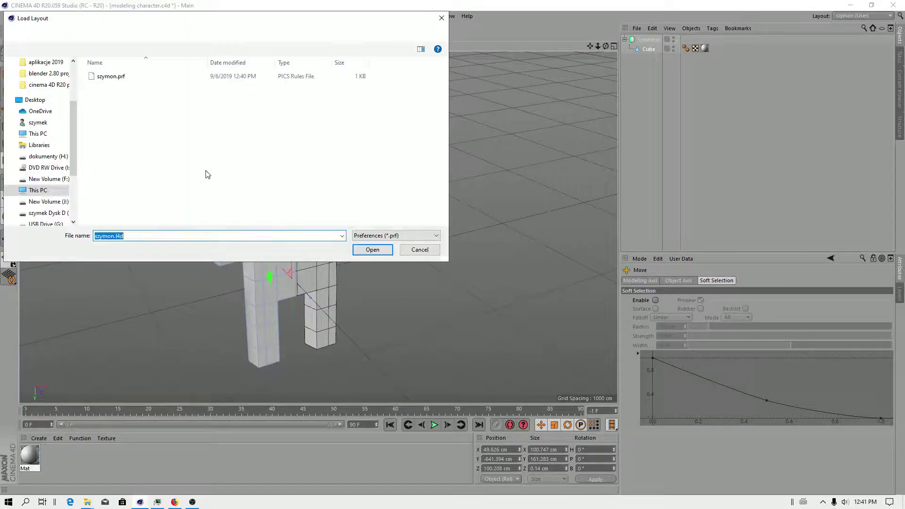
{"action": "left_click", "coordinate": [397, 235]}
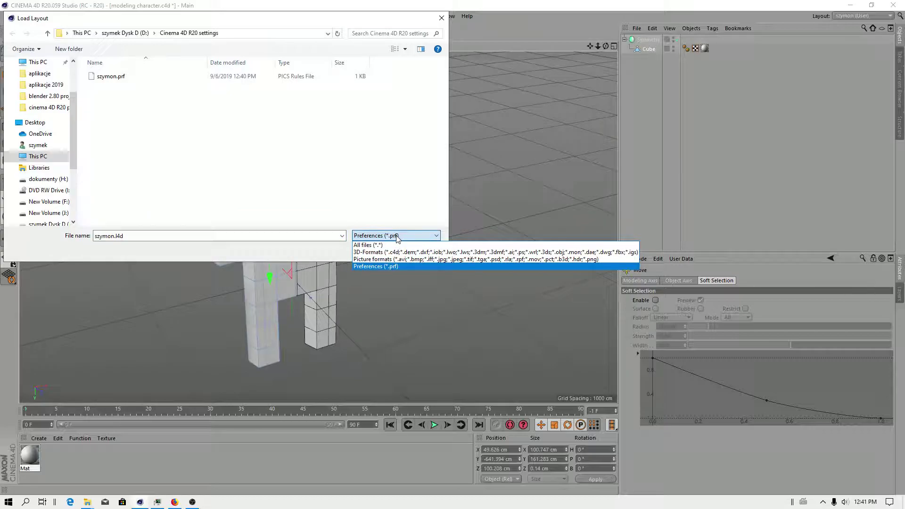
{"action": "left_click", "coordinate": [397, 237]}
{"action": "left_click", "coordinate": [397, 236]}
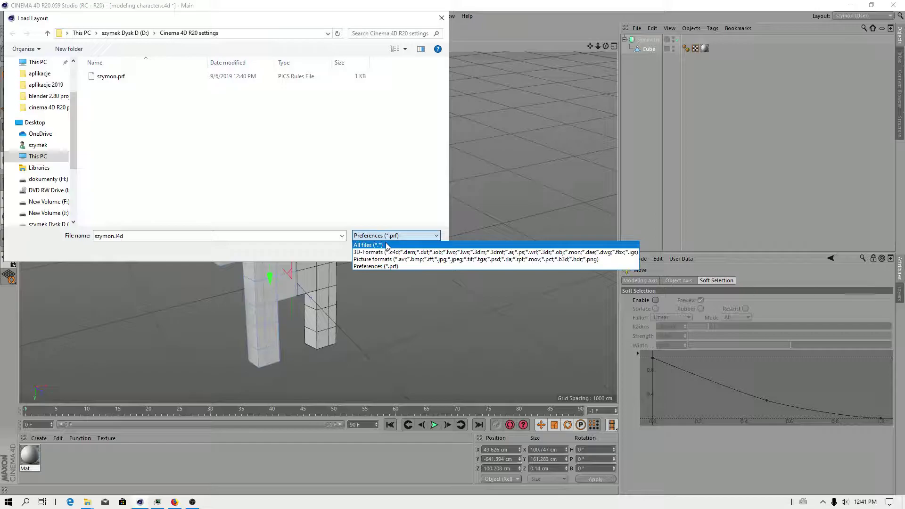
{"action": "left_click", "coordinate": [386, 245]}
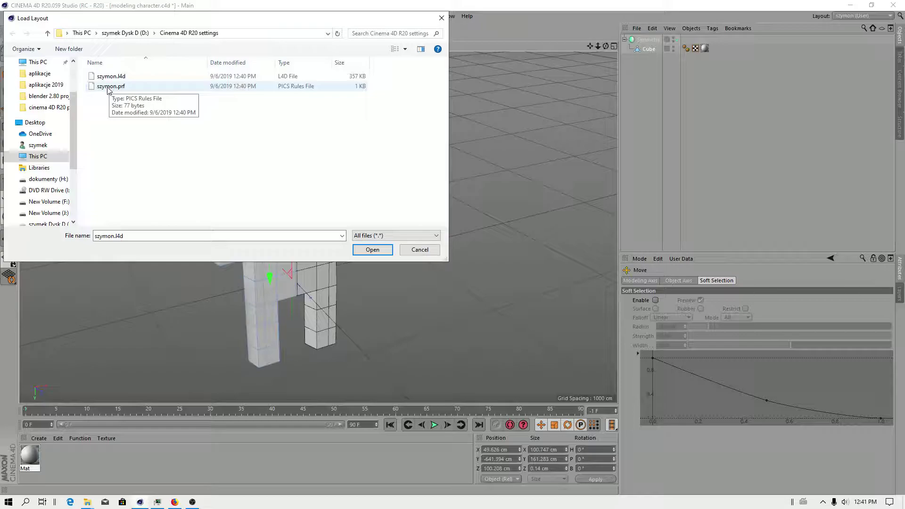
{"action": "left_click", "coordinate": [420, 250]}
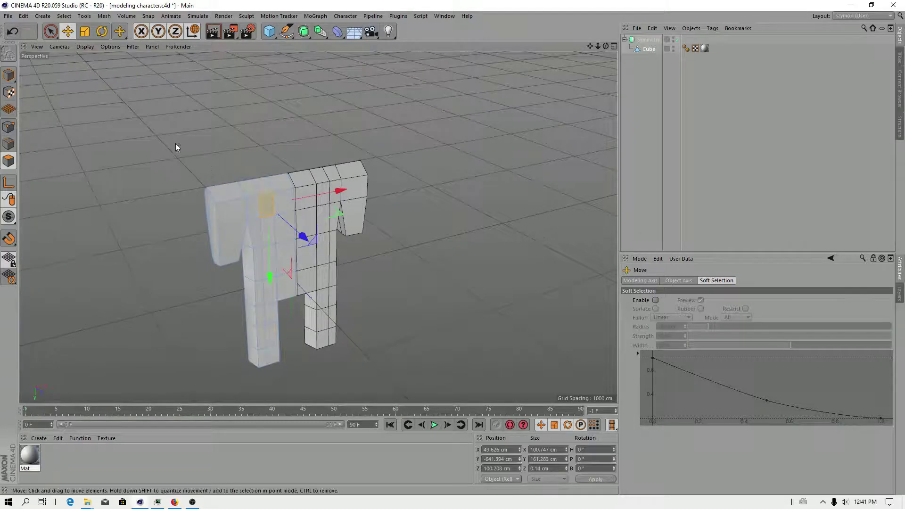
Orbit down and zoom in for a low-angle close view of the blocky character
{"action": "left_click_drag", "start_coordinate": [274, 241], "coordinate": [291, 415], "text": "alt"}
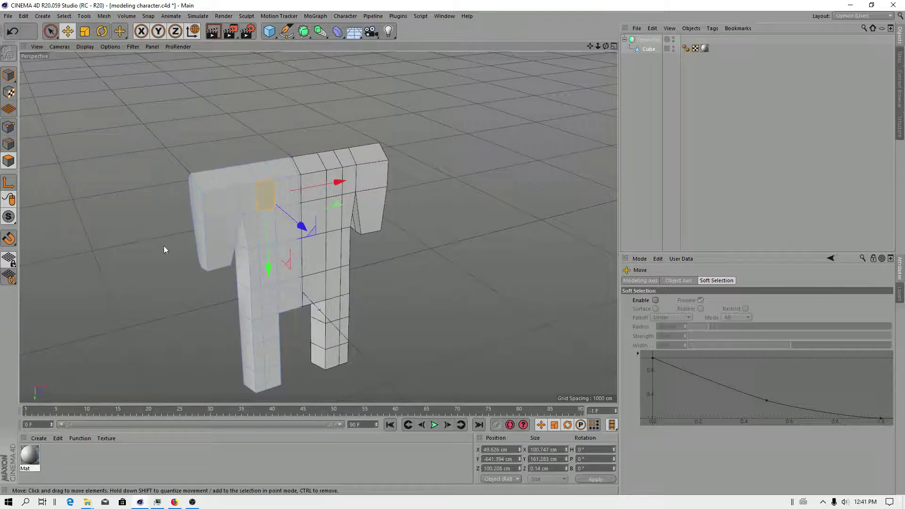
{"action": "scroll", "coordinate": [259, 308], "scroll_direction": "up", "scroll_amount": 2}
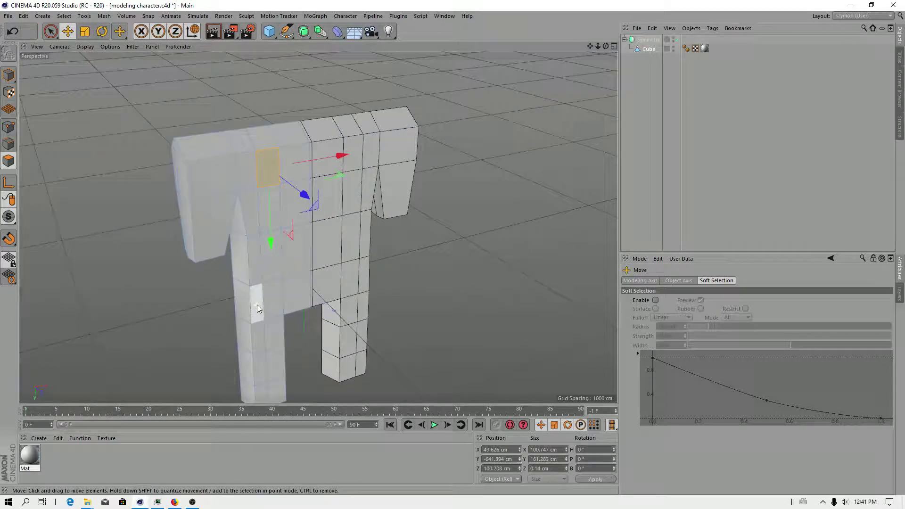